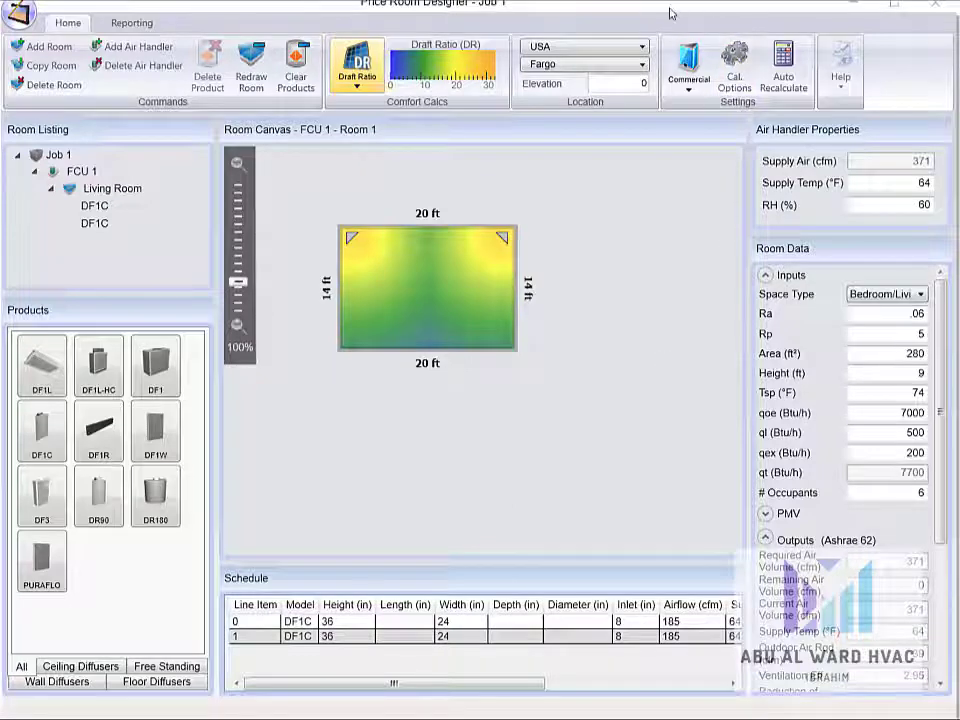
# Reposition the window fully on screen and show the Reporting commands for Job 1
pyautogui.moveTo(671, 13); pyautogui.dragTo(671, 27)
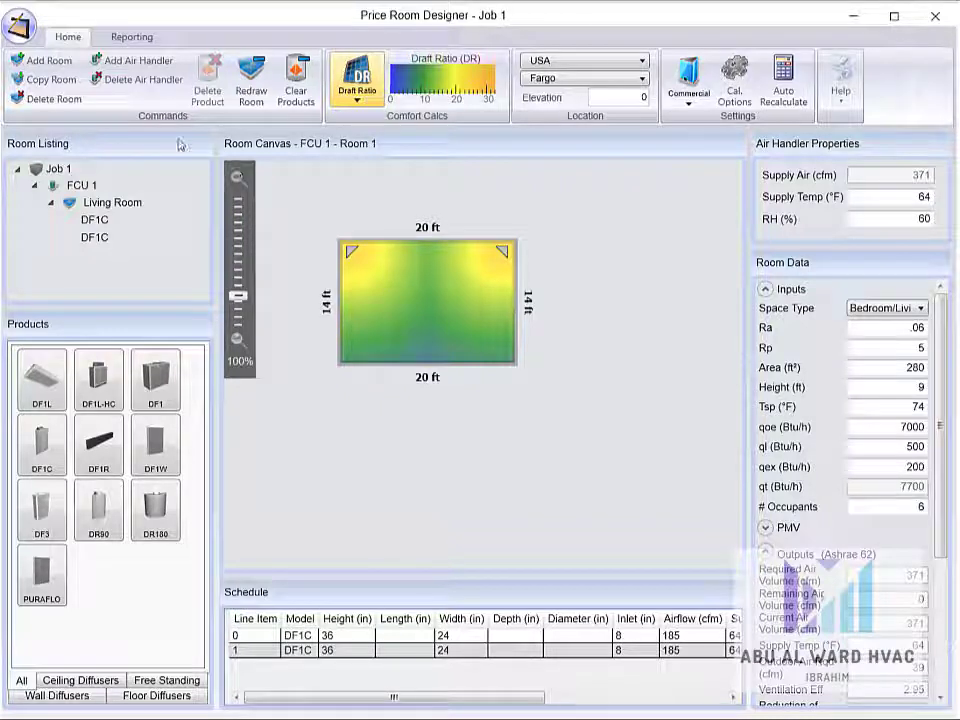
pyautogui.click(131, 38)
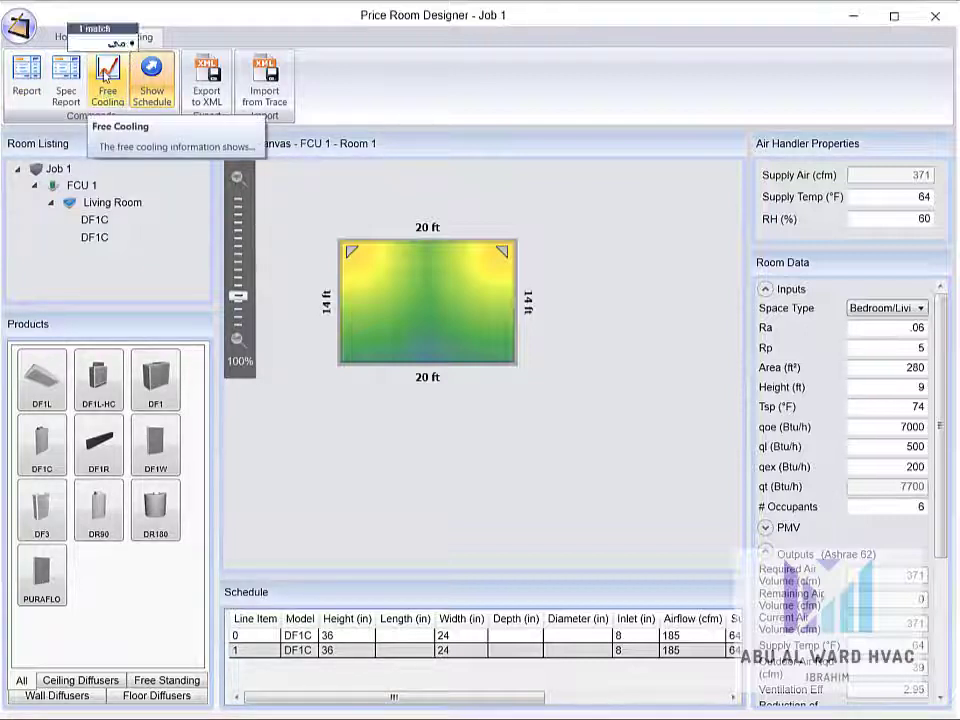
# Bring up FCU 1's free cooling comparison chart and move it slightly aside
pyautogui.click(105, 78)
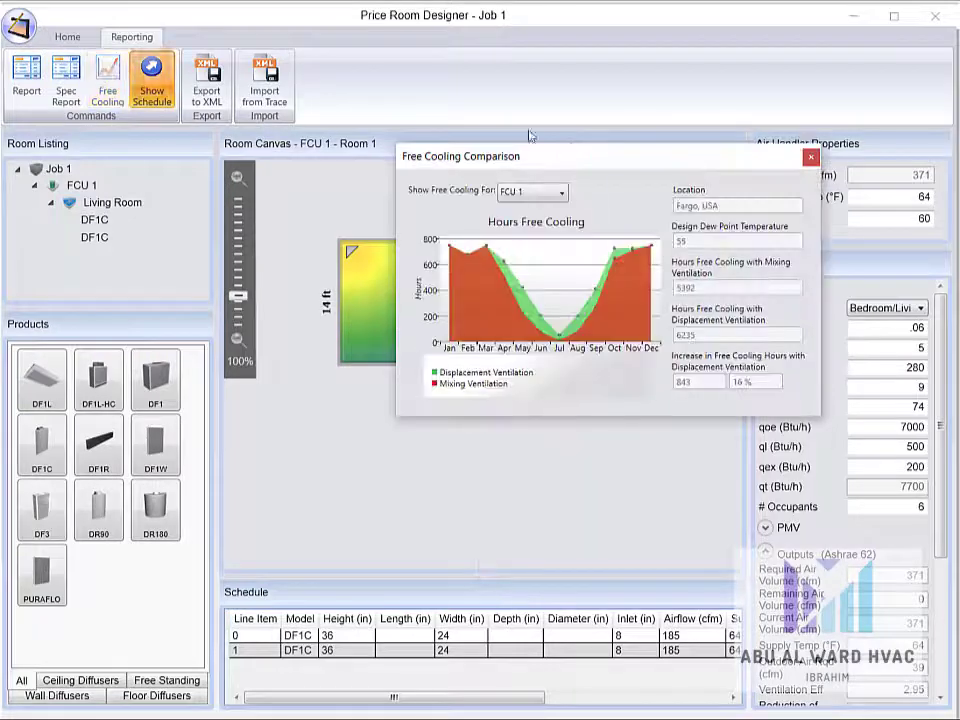
pyautogui.moveTo(664, 156); pyautogui.dragTo(525, 165)
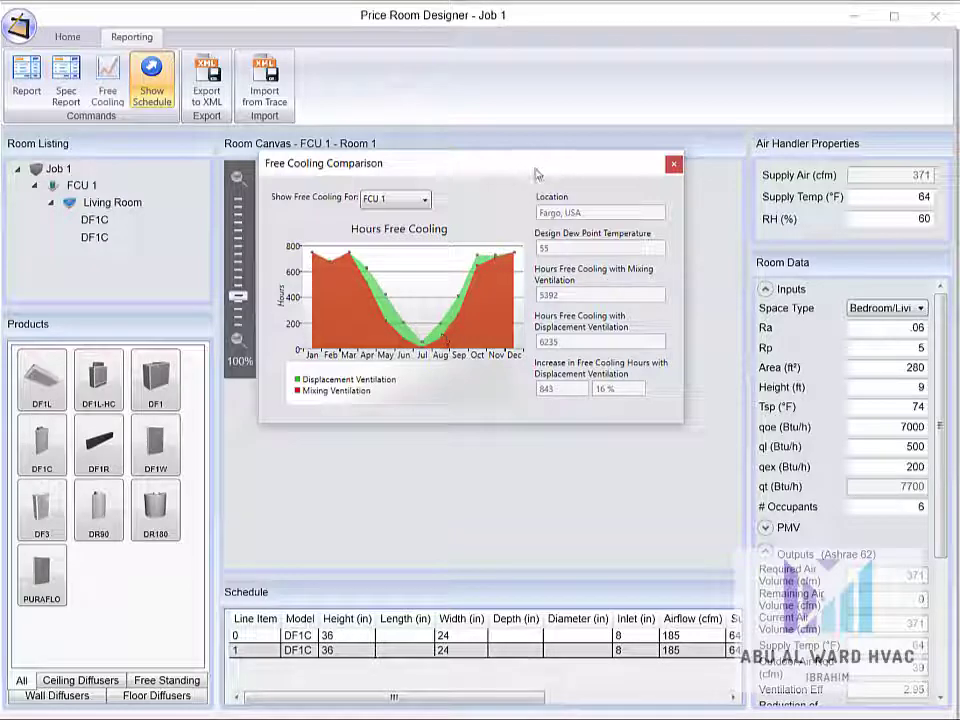
pyautogui.moveTo(400, 162); pyautogui.dragTo(427, 179)
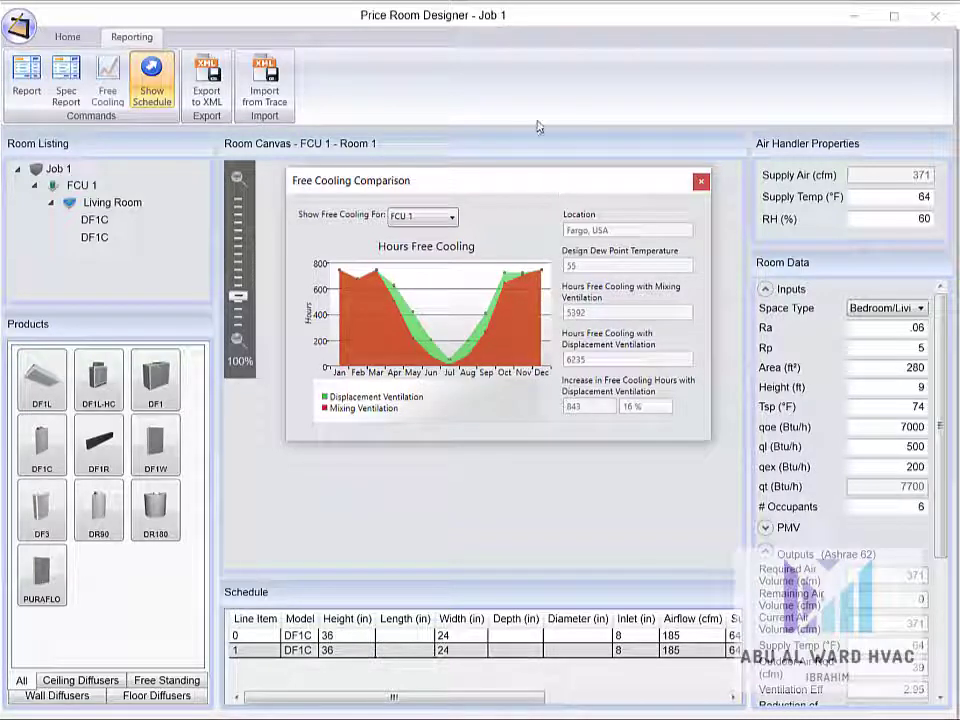
# Close the free cooling chart and scroll the DF1C diffuser schedule right and back left
pyautogui.click(701, 183)
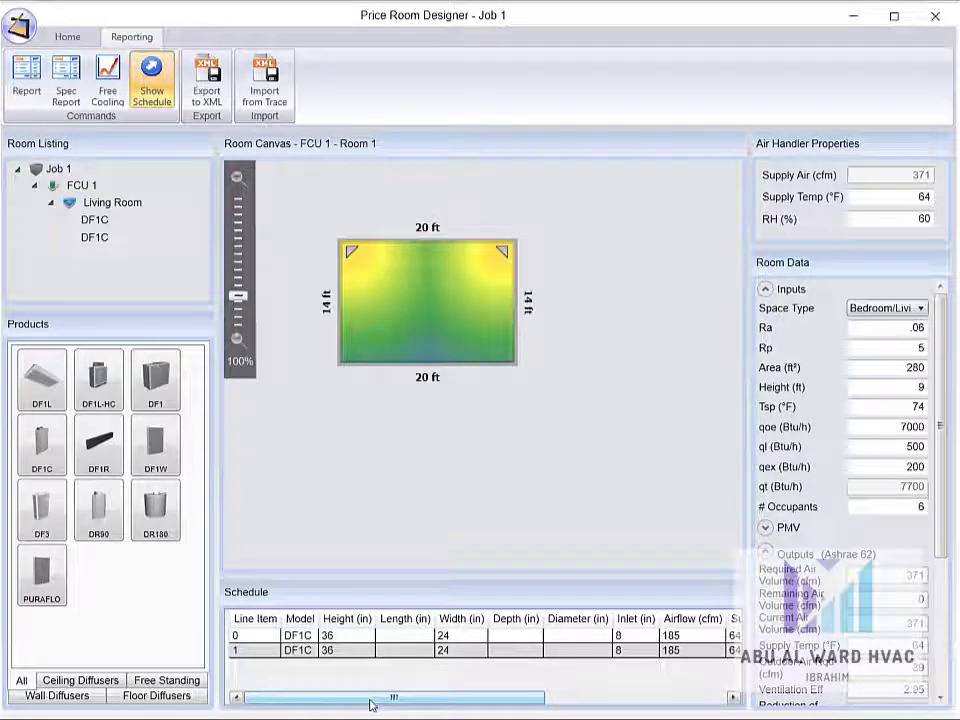
pyautogui.moveTo(370, 705); pyautogui.dragTo(349, 709)
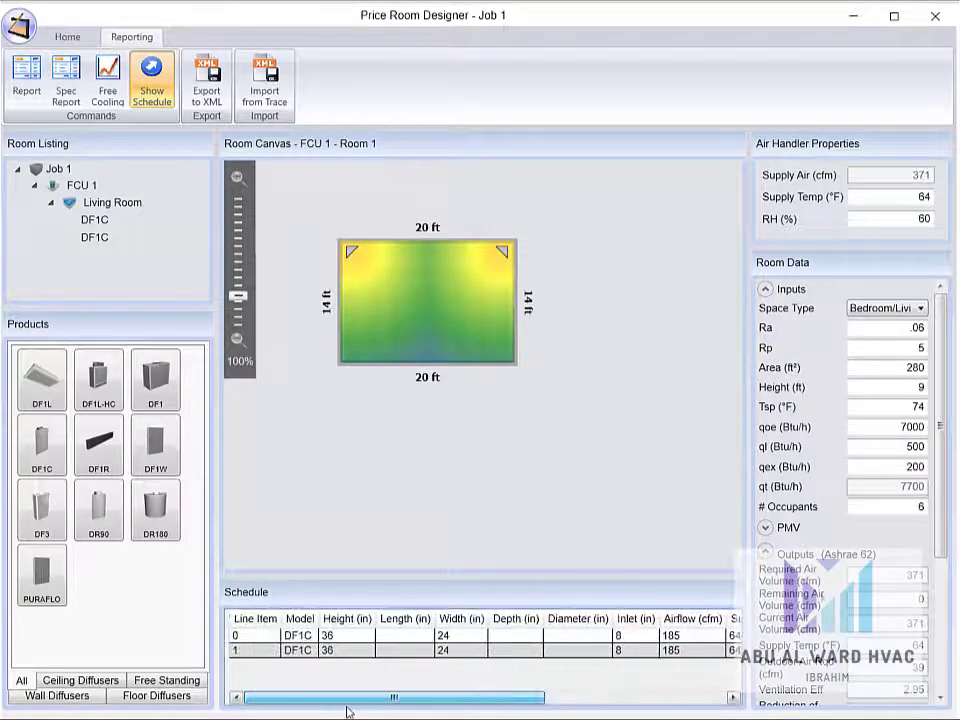
pyautogui.moveTo(455, 708); pyautogui.dragTo(555, 708)
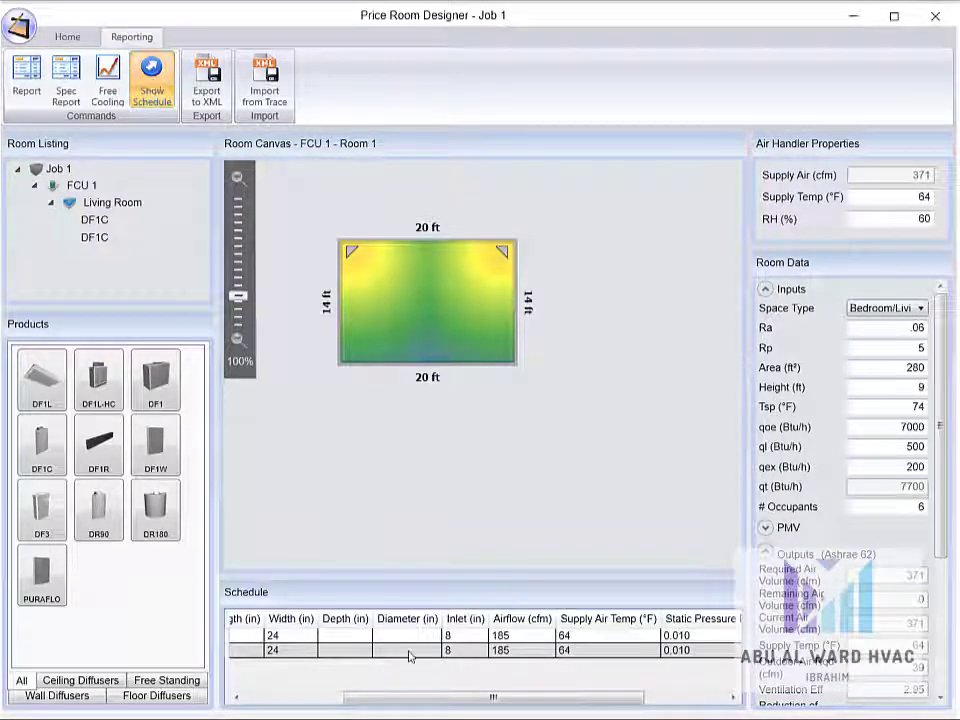
pyautogui.moveTo(446, 701); pyautogui.dragTo(346, 701)
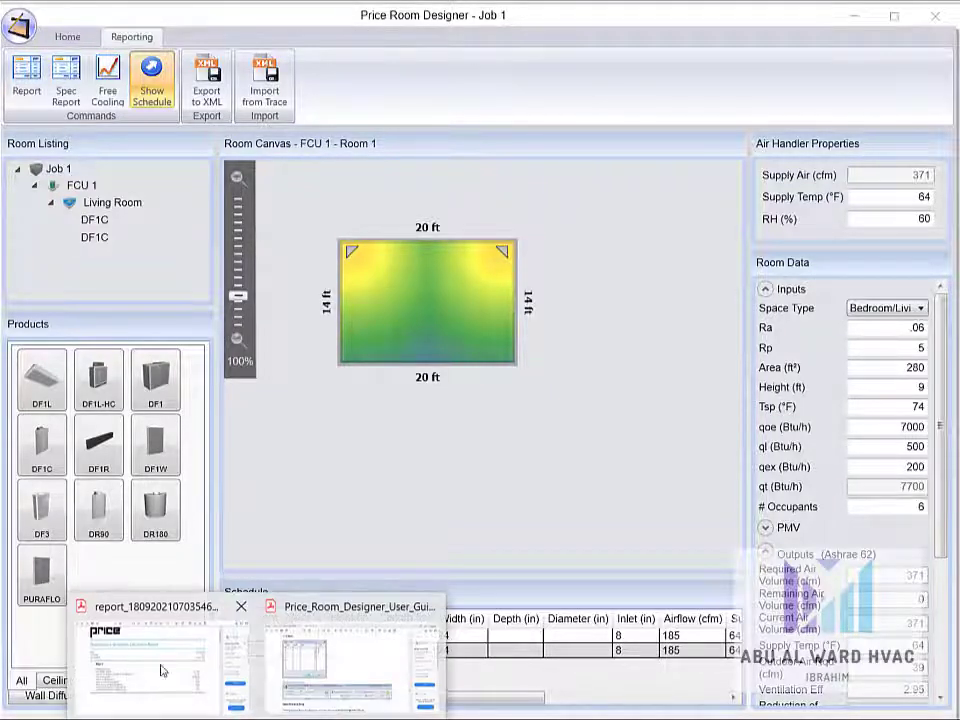
# Switch to the Displacement Ventilation Calculation Report PDF in Acrobat Reader
pyautogui.click(160, 658)
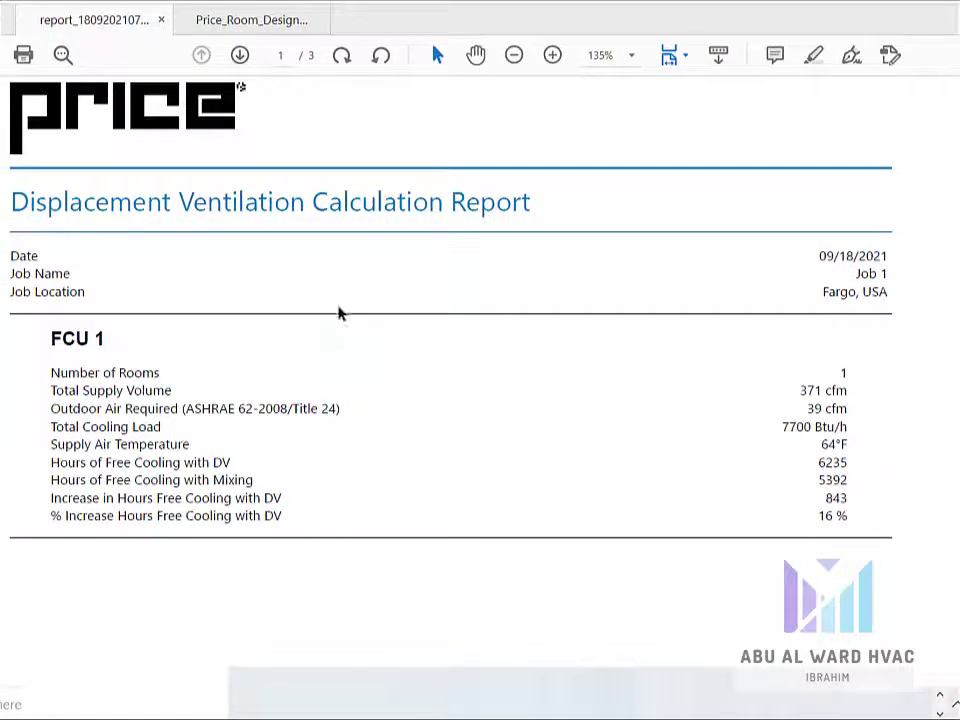
pyautogui.scroll(2, 336, 318)
pyautogui.scroll(-2, 332, 330)
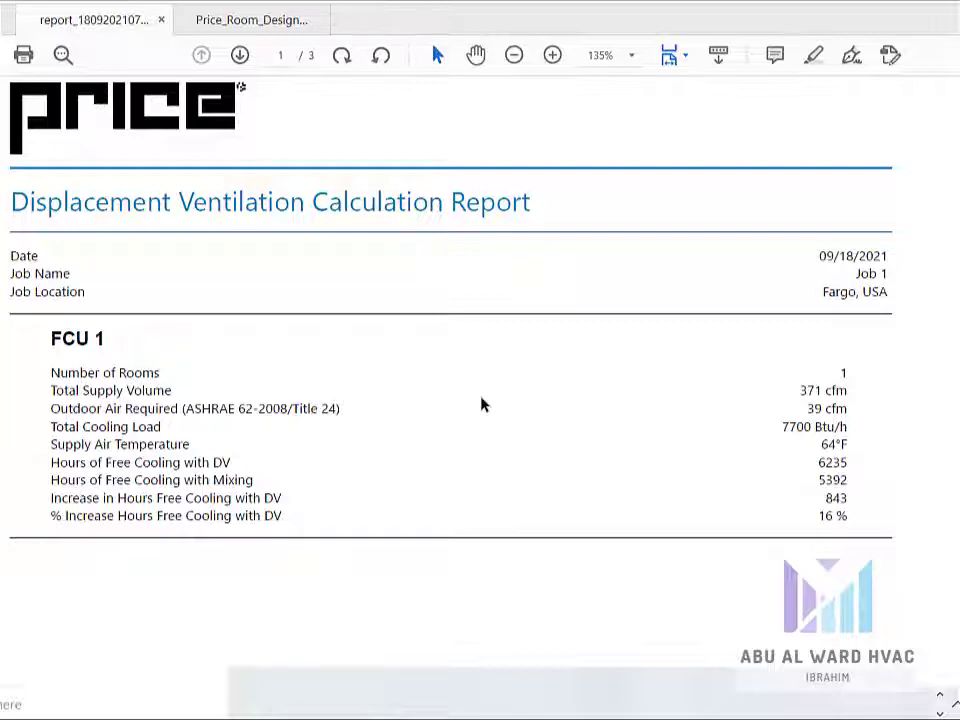
# Scroll from page 1 down to page 2's Living Room data and draft ratio section
pyautogui.scroll(-10, 481, 404)
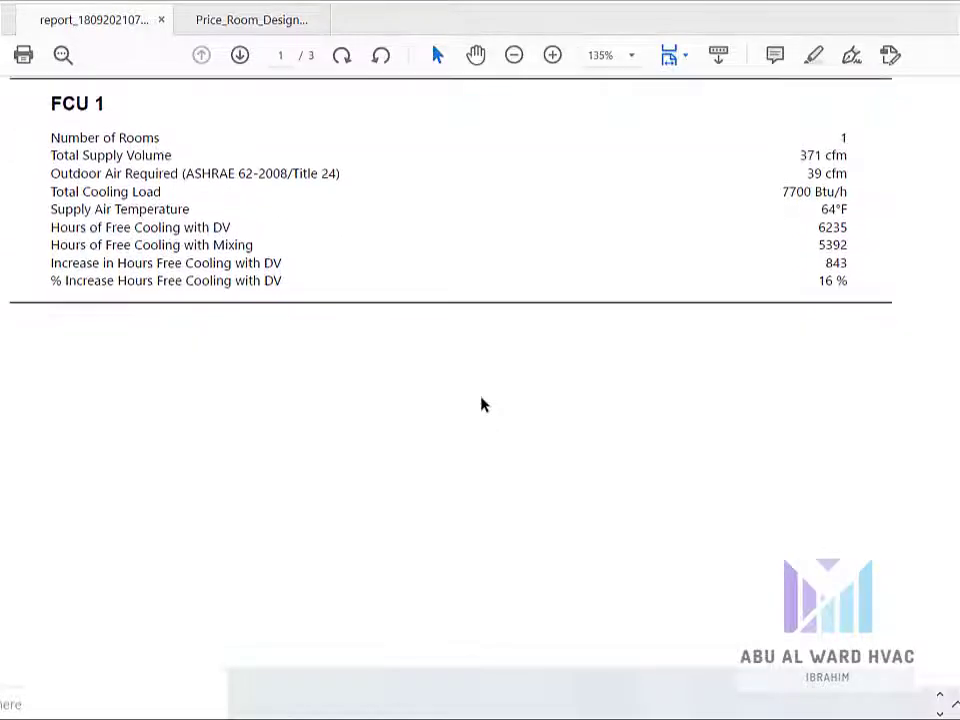
pyautogui.scroll(-10, 481, 404)
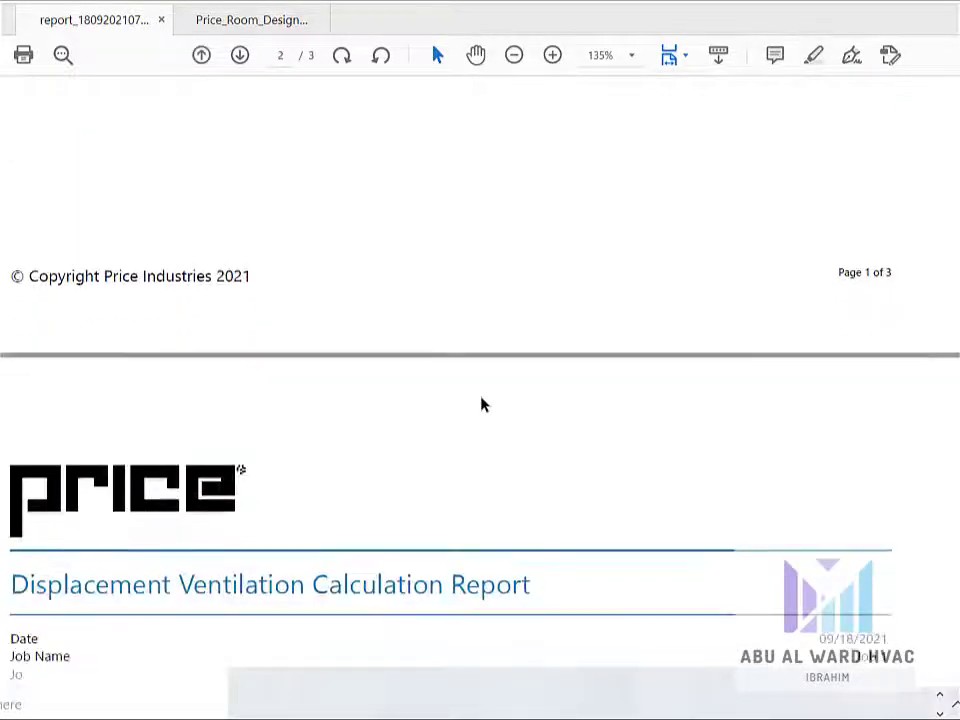
pyautogui.scroll(-2, 481, 404)
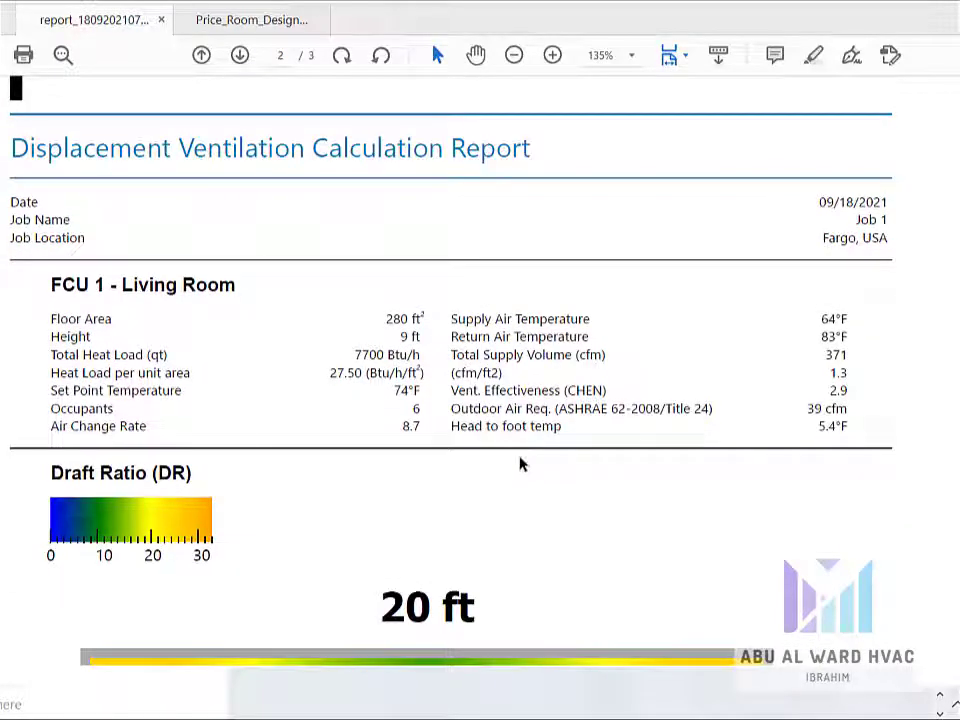
pyautogui.scroll(-2, 520, 462)
pyautogui.scroll(-1, 520, 461)
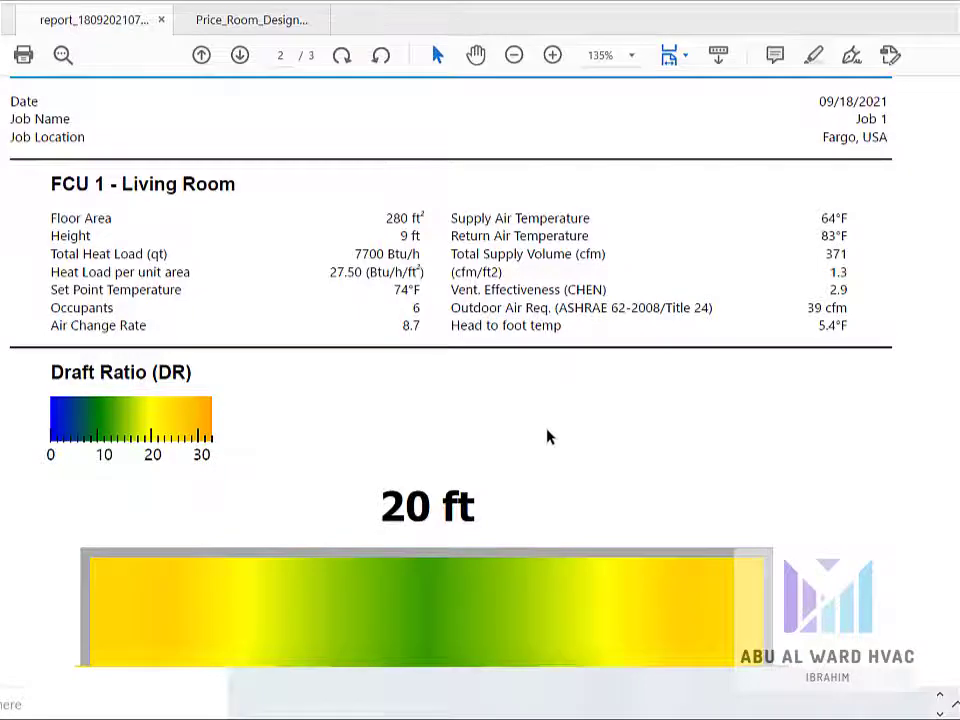
pyautogui.scroll(-3, 547, 436)
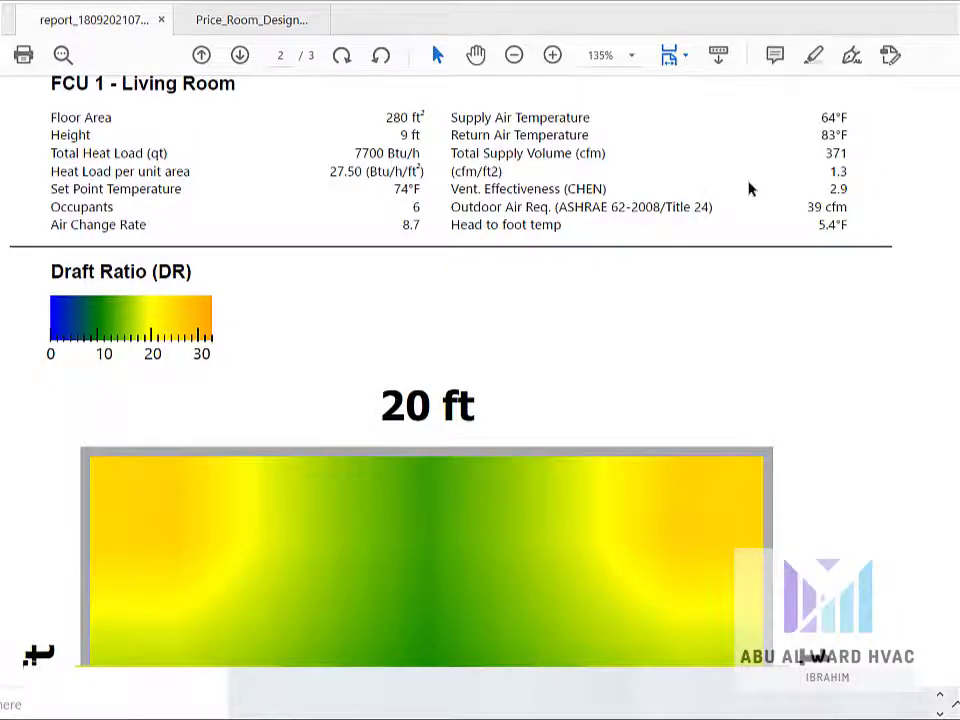
pyautogui.scroll(3, 403, 238)
pyautogui.scroll(10, 403, 240)
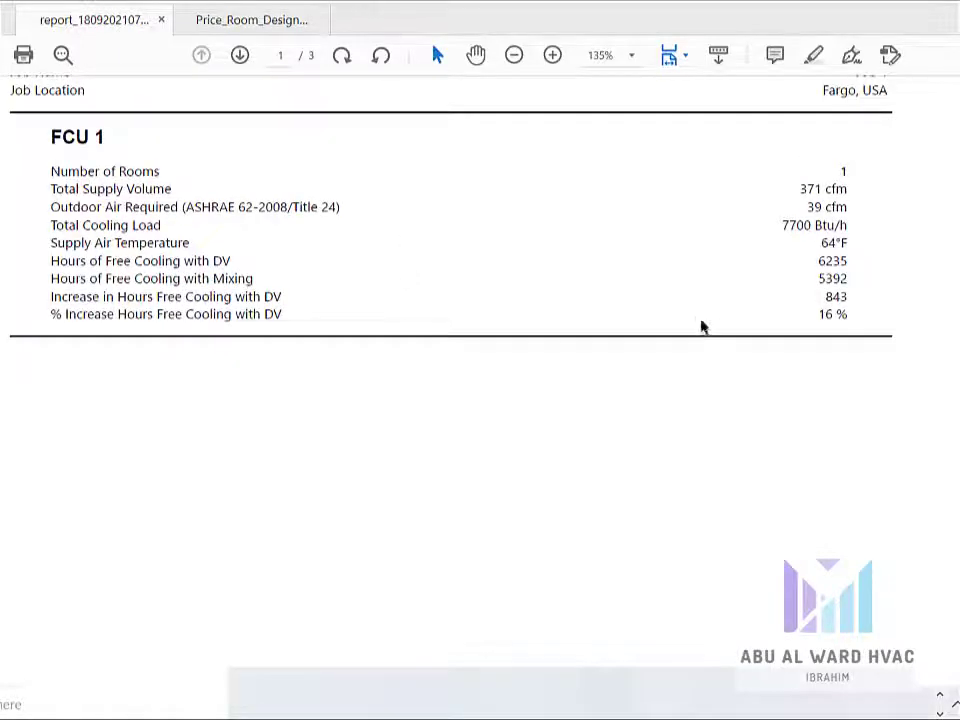
pyautogui.scroll(-1, 690, 322)
pyautogui.scroll(-15, 690, 324)
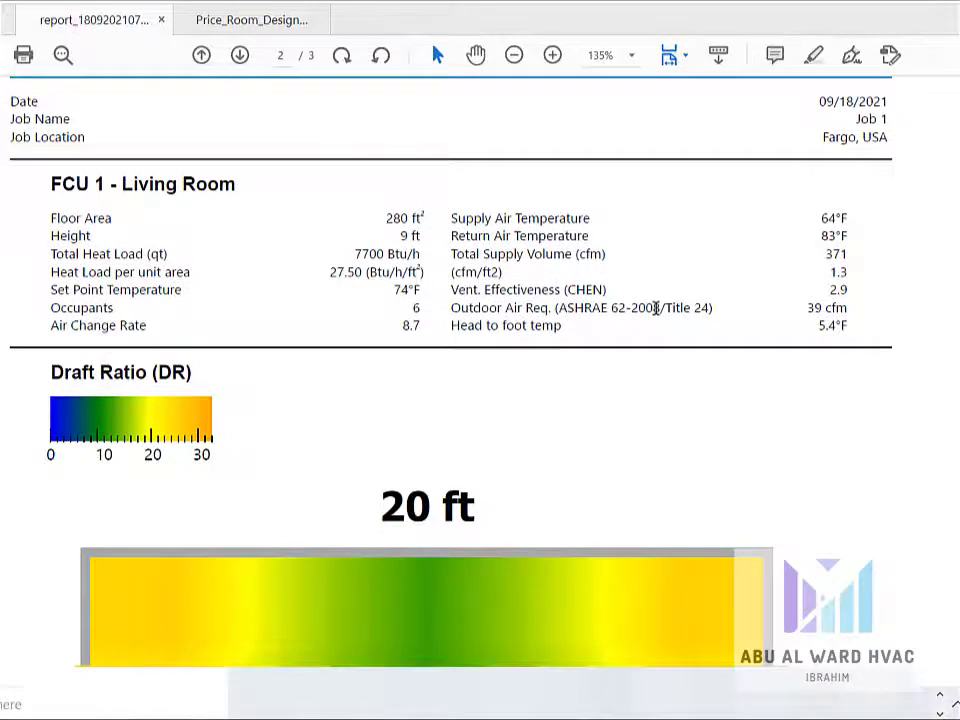
# Scroll into page 3 through the Living Room PMV map, mostly green with yellow corners
pyautogui.scroll(-8, 656, 314)
pyautogui.scroll(-17, 656, 314)
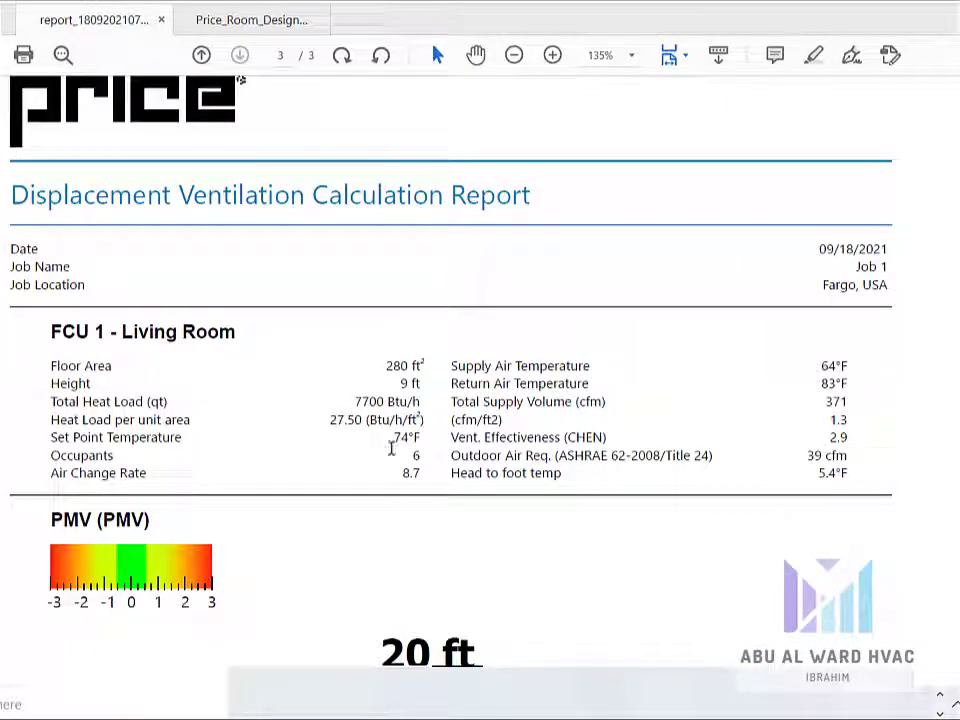
pyautogui.scroll(-12, 391, 448)
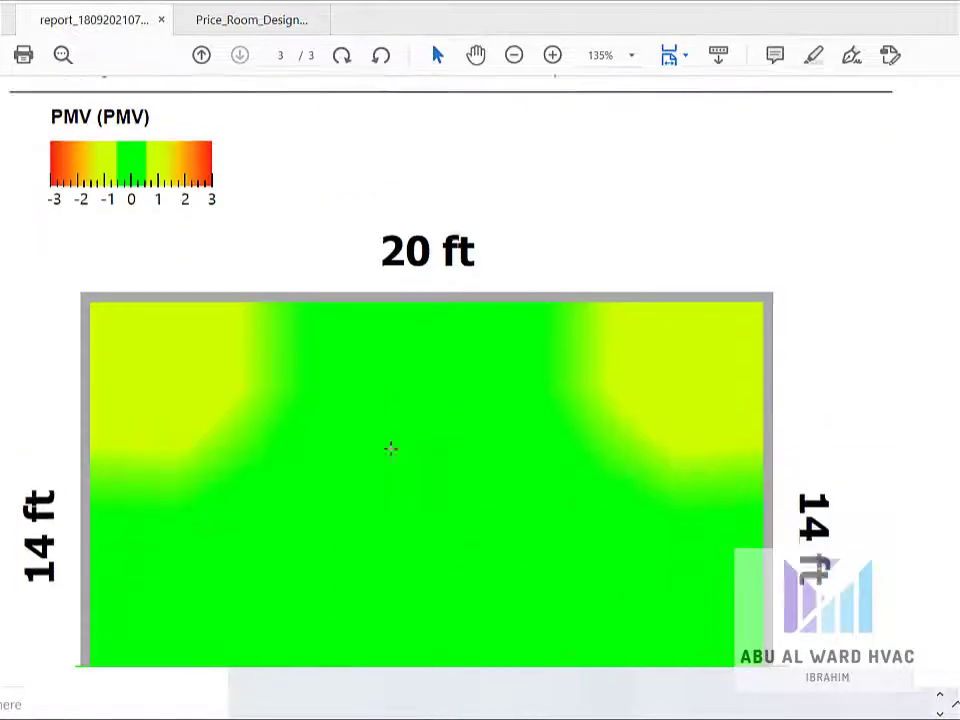
pyautogui.scroll(10, 391, 448)
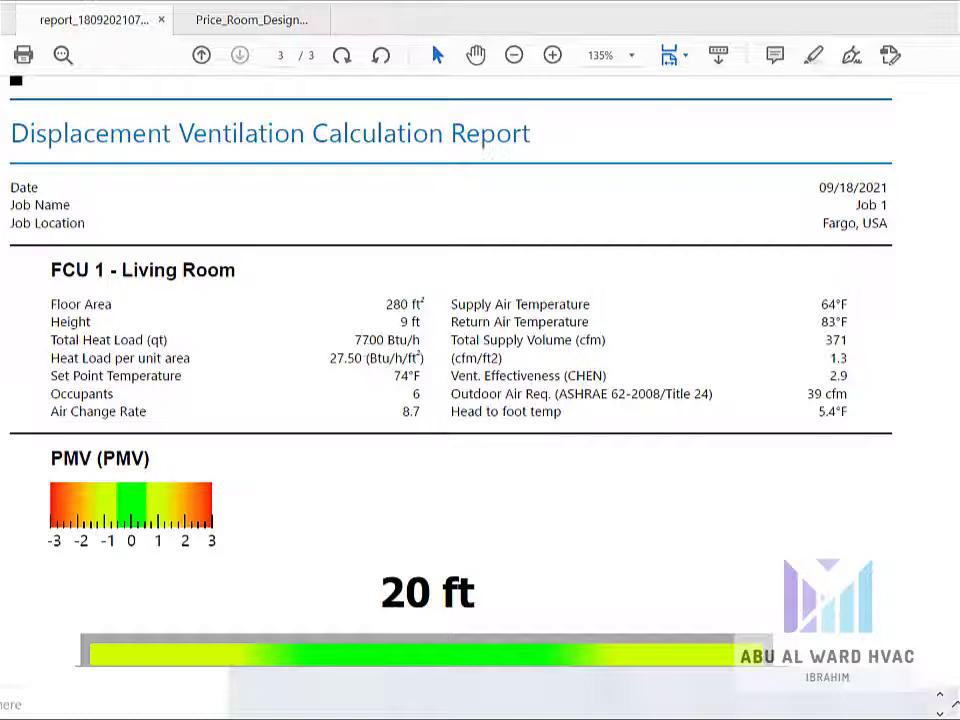
pyautogui.scroll(-4, 321, 380)
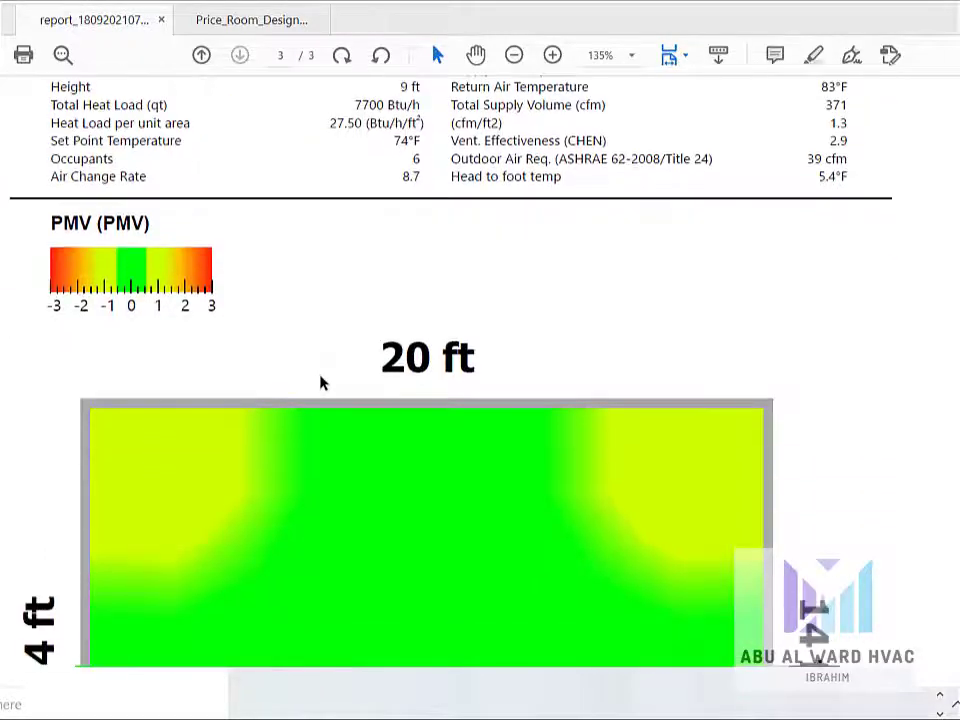
pyautogui.scroll(-2, 278, 372)
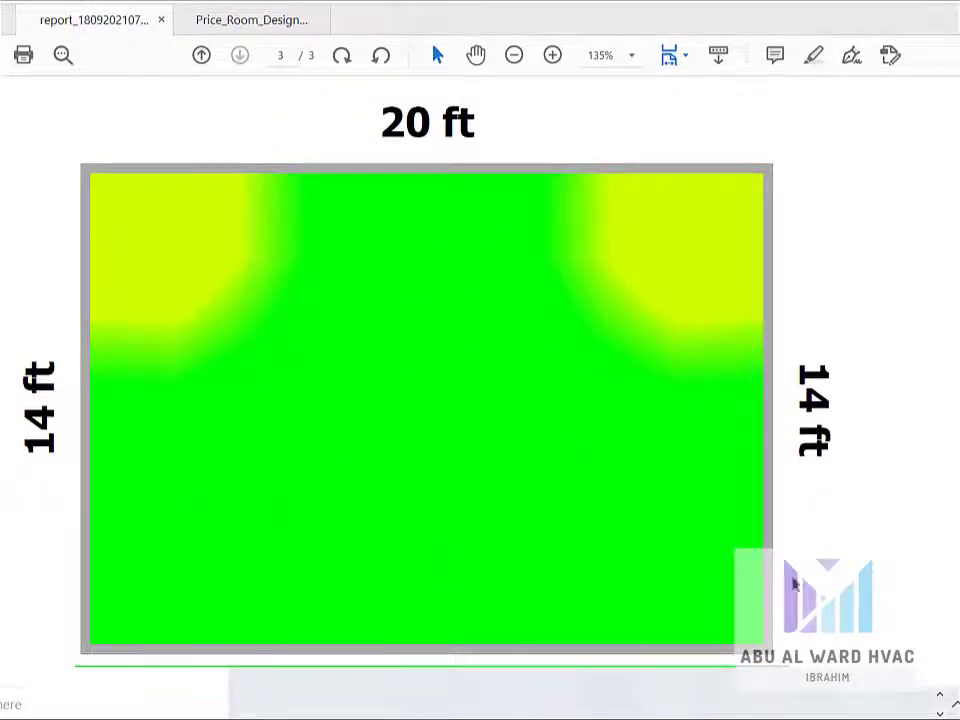
pyautogui.scroll(6, 552, 474)
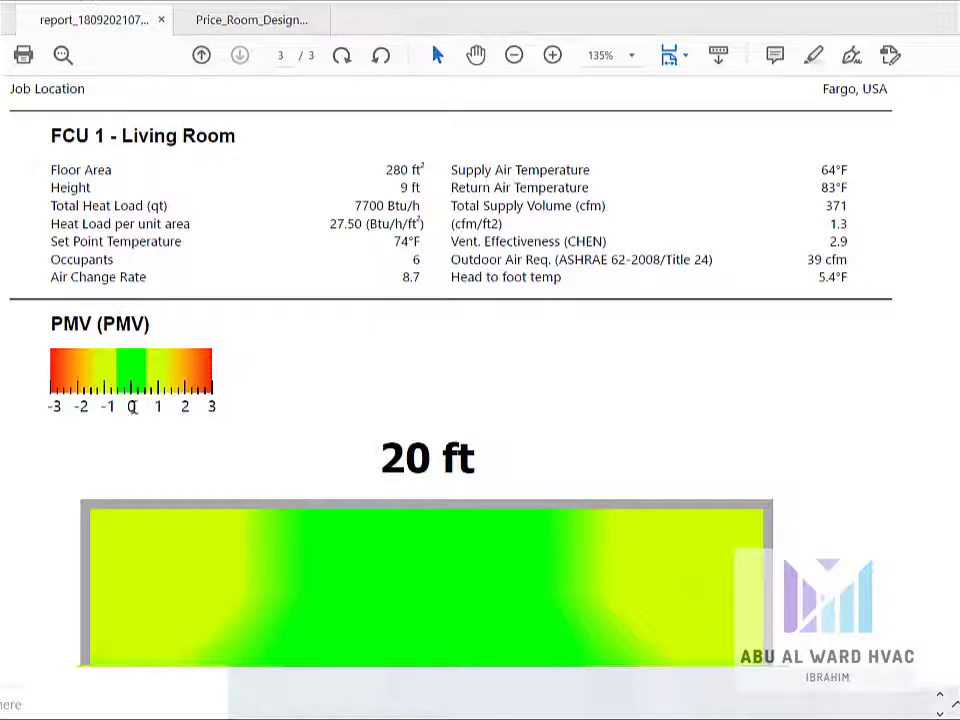
# Scroll back to page 2's 20 ft by 14 ft draft ratio map, then down to the footer
pyautogui.scroll(10, 433, 437)
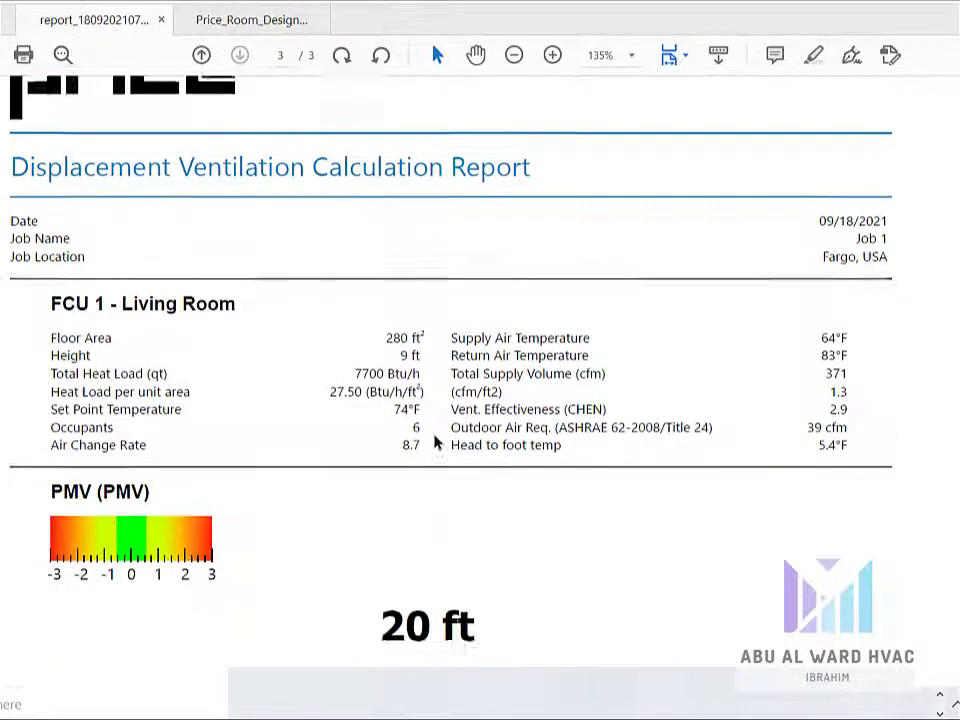
pyautogui.scroll(10, 418, 433)
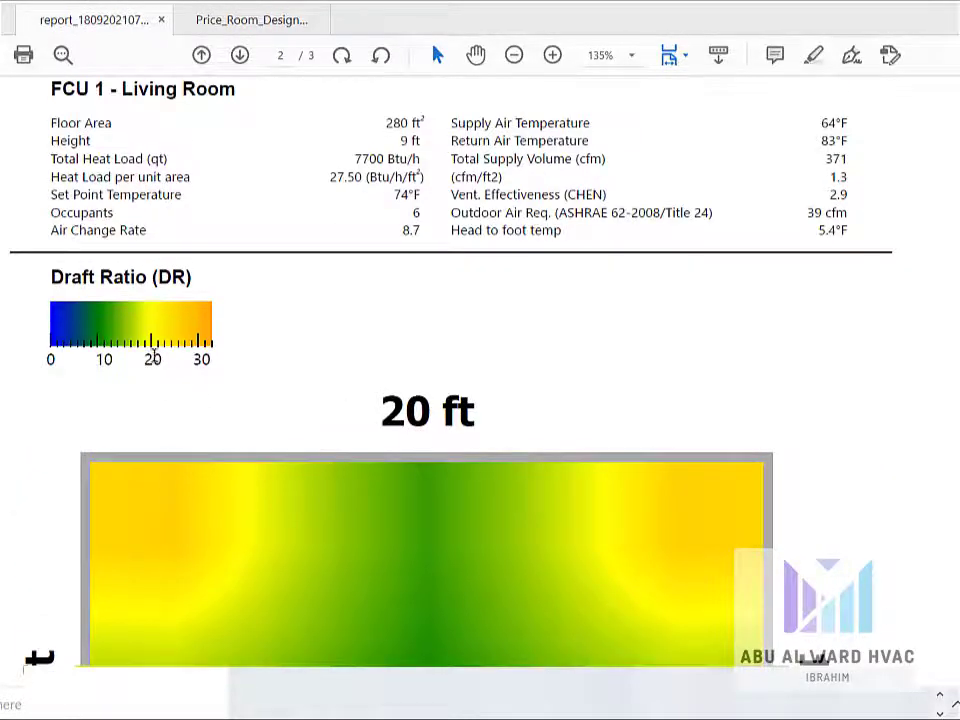
pyautogui.scroll(-3, 165, 347)
pyautogui.scroll(-2, 263, 303)
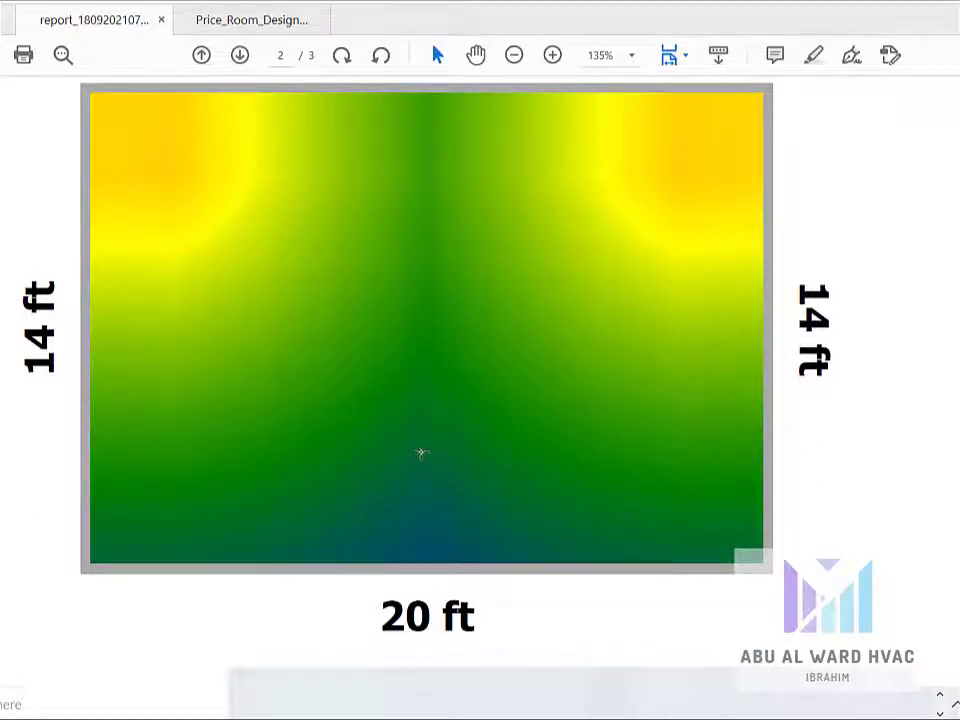
pyautogui.scroll(2, 430, 432)
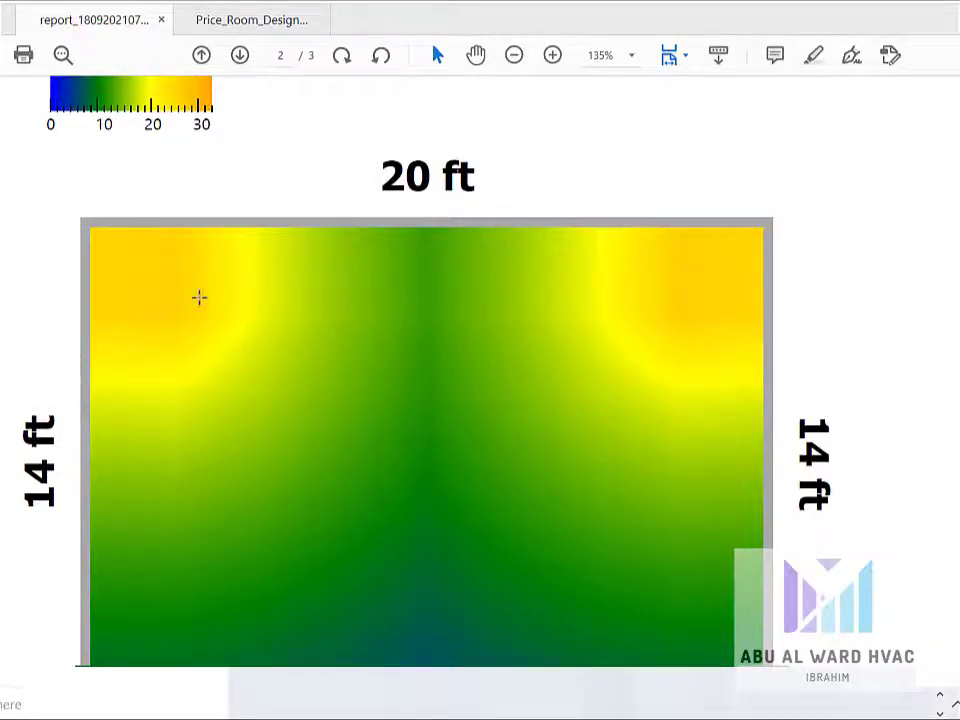
pyautogui.scroll(-8, 684, 439)
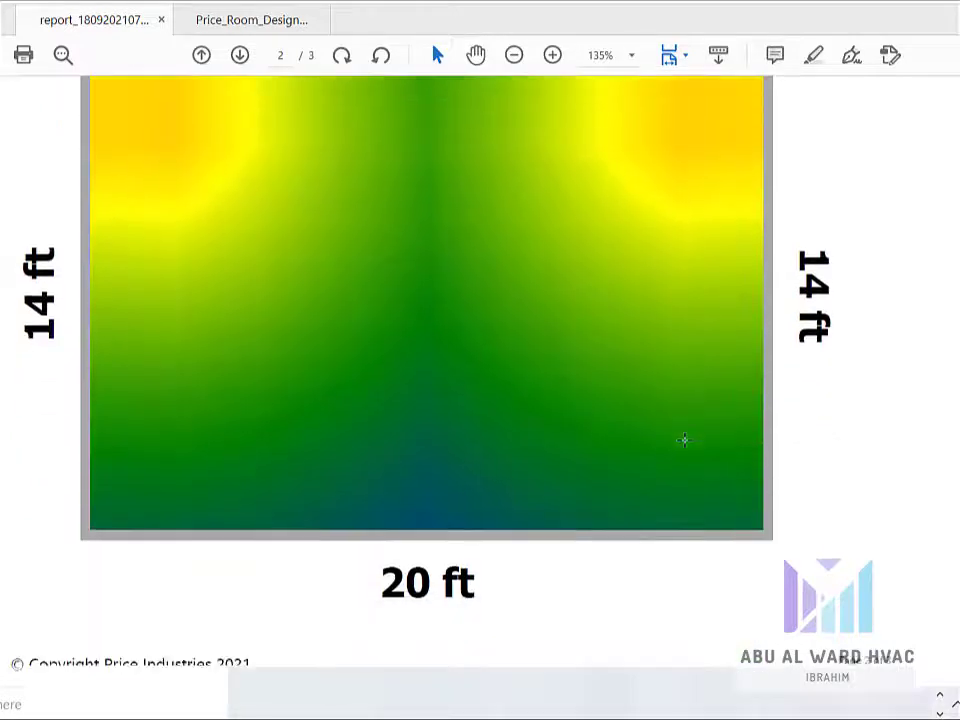